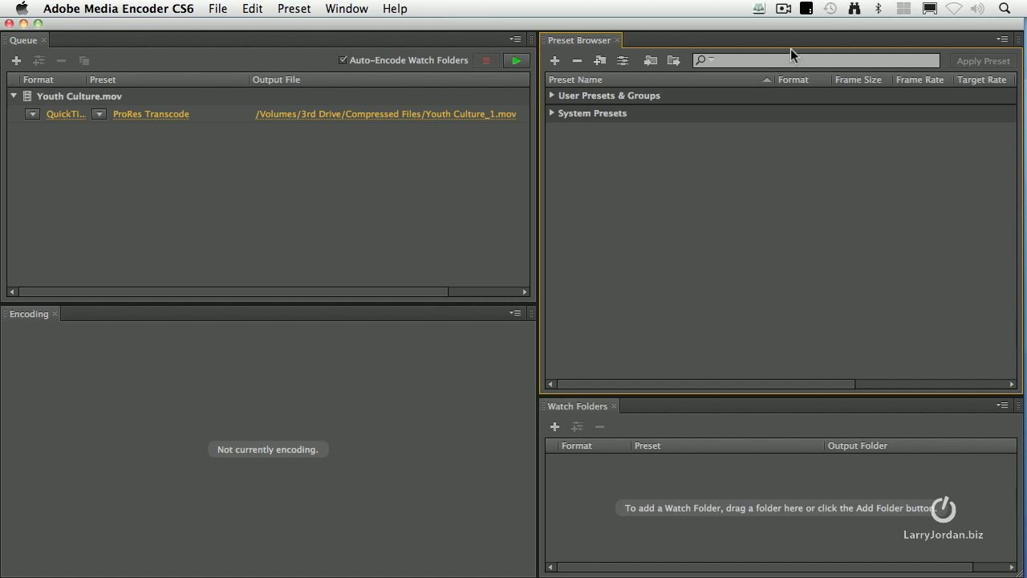
Create a folder named 'AME Watch Folder' on the 3rd Drive and add it as a watch folder
left_click(690, 468)
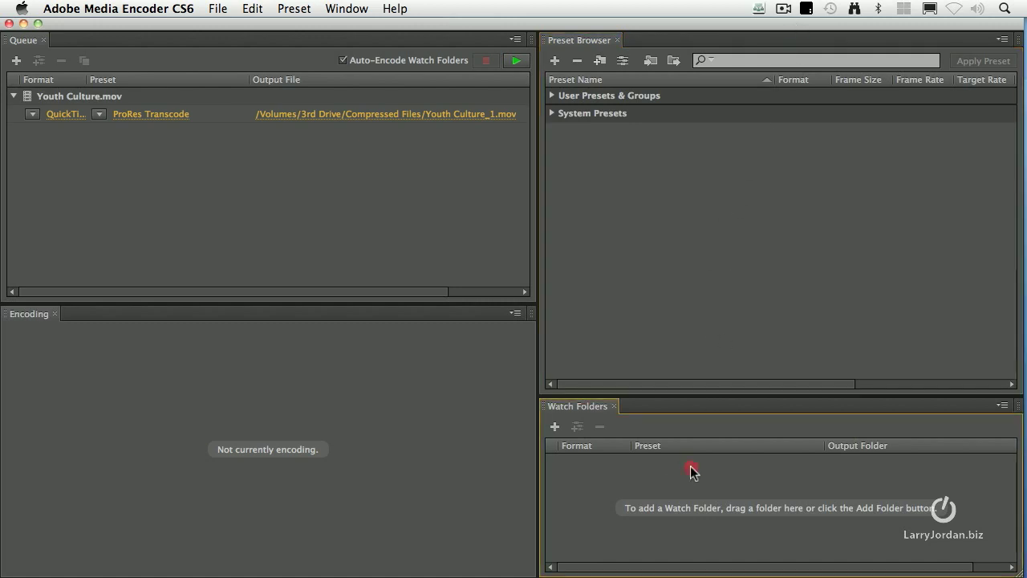
left_click(555, 426)
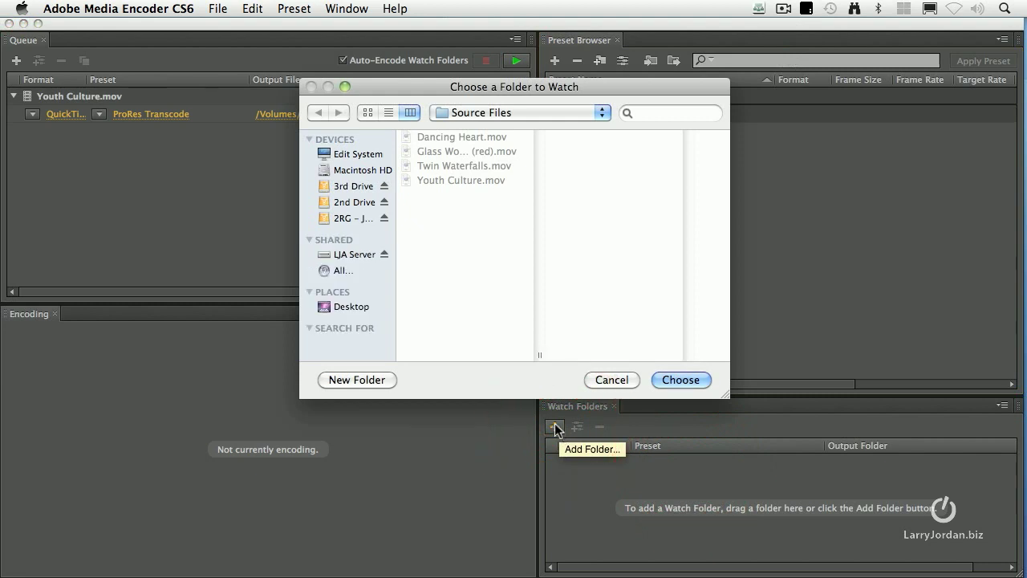
left_click(350, 187)
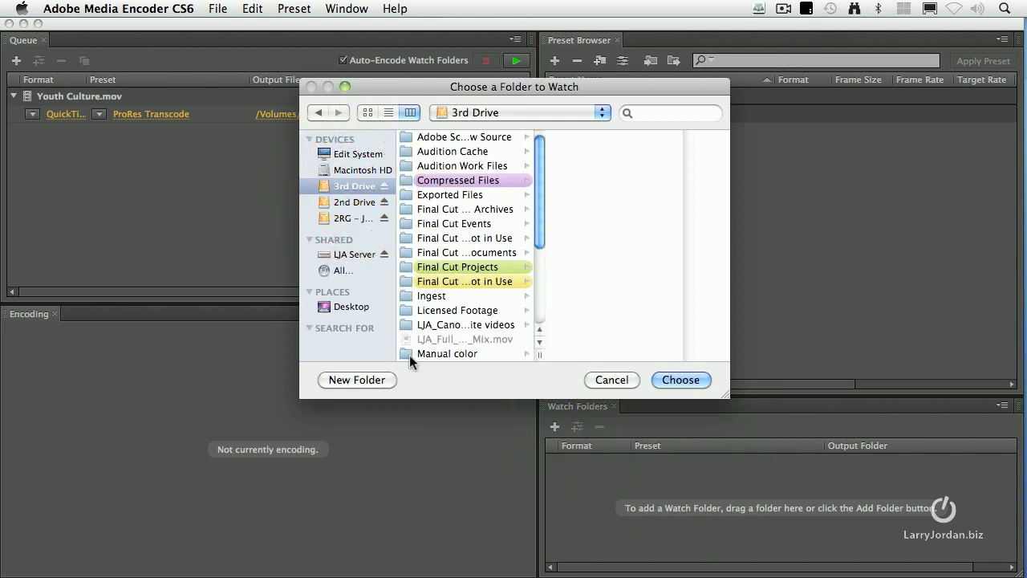
left_click(357, 380)
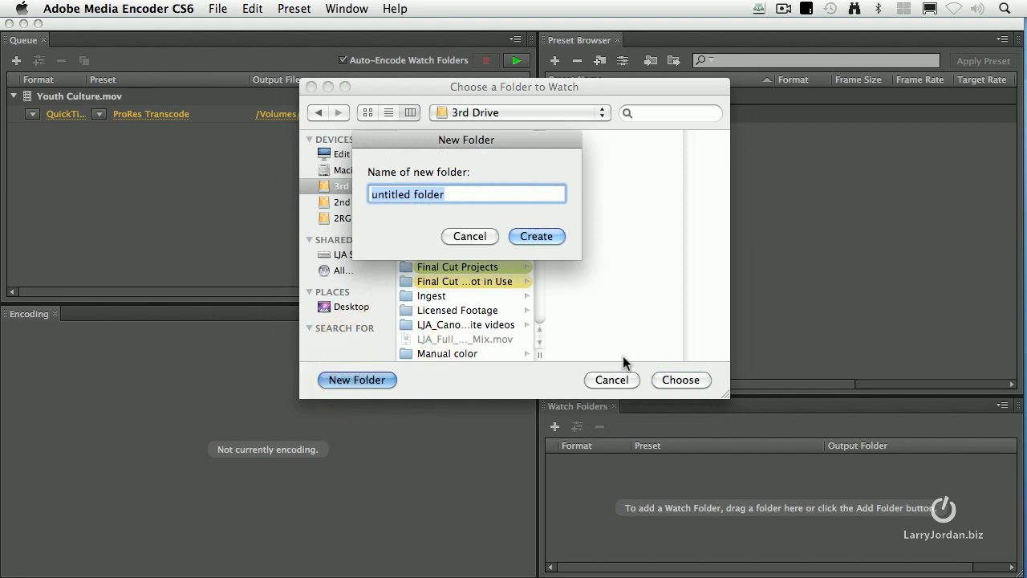
type("AME Watch Folder")
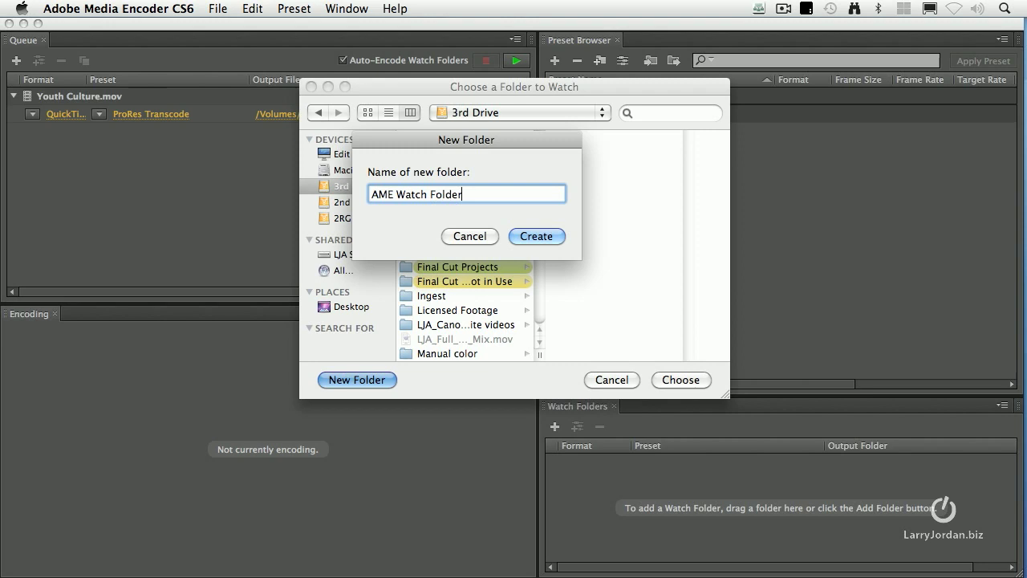
left_click(523, 235)
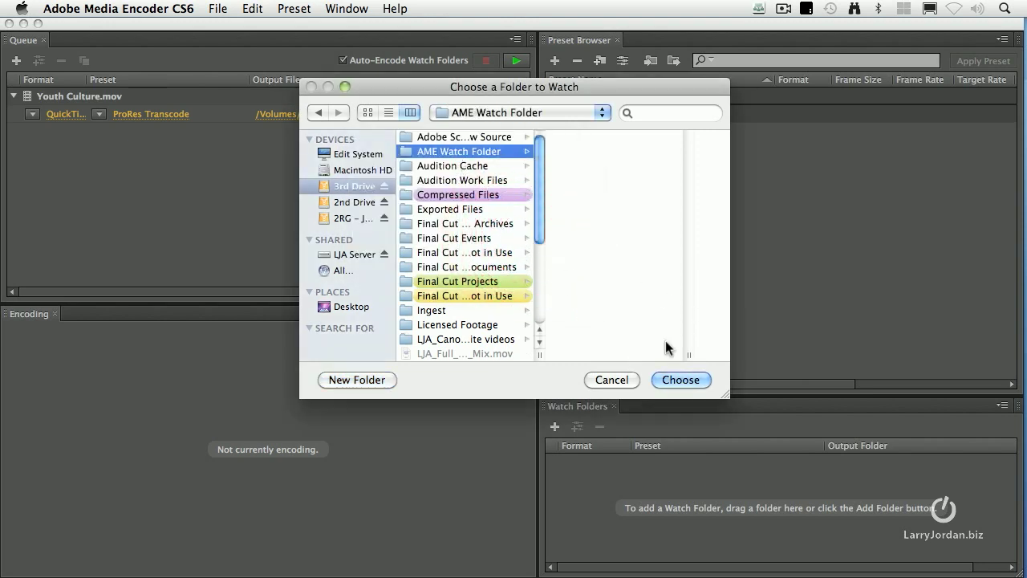
left_click(681, 379)
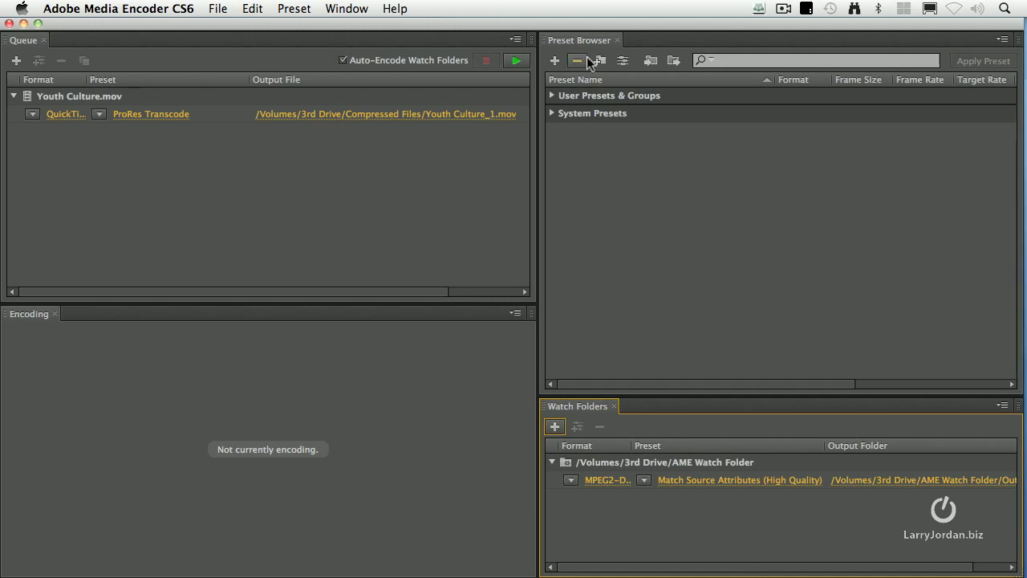
Add the ProRes Transcode user preset to the watch folder as an output
left_click(553, 96)
left_click_drag(592, 135, 628, 466)
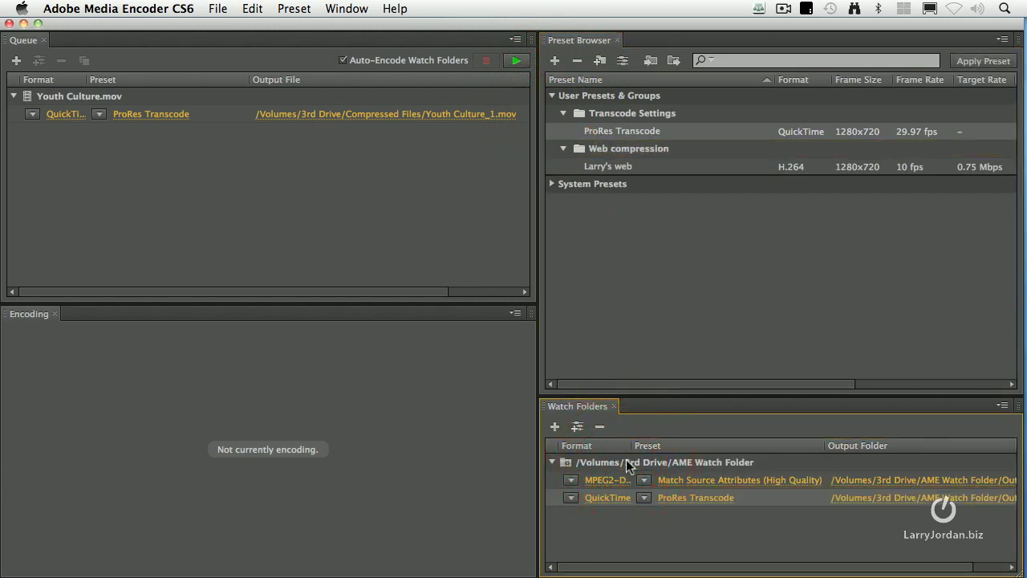
left_click(600, 482)
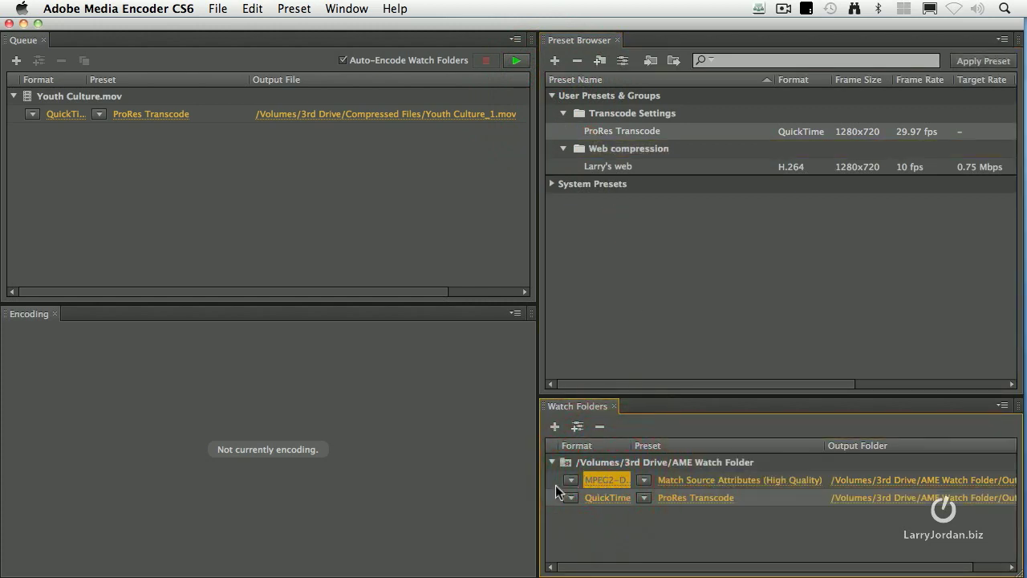
left_click(590, 553)
Delete the default MPEG2 output and add the web compression preset to the watch folder
left_click(562, 481)
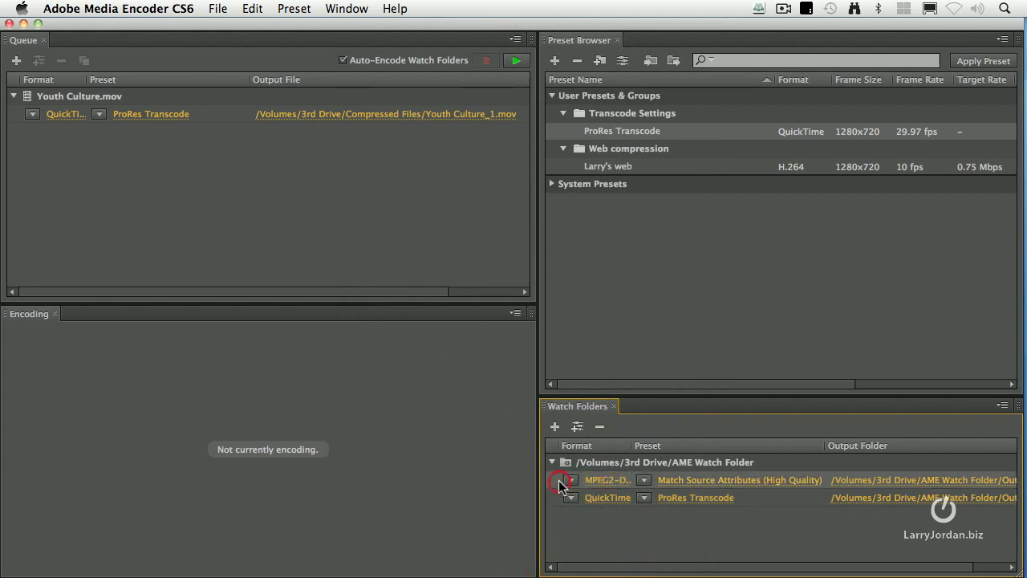
key("Delete")
left_click(649, 325)
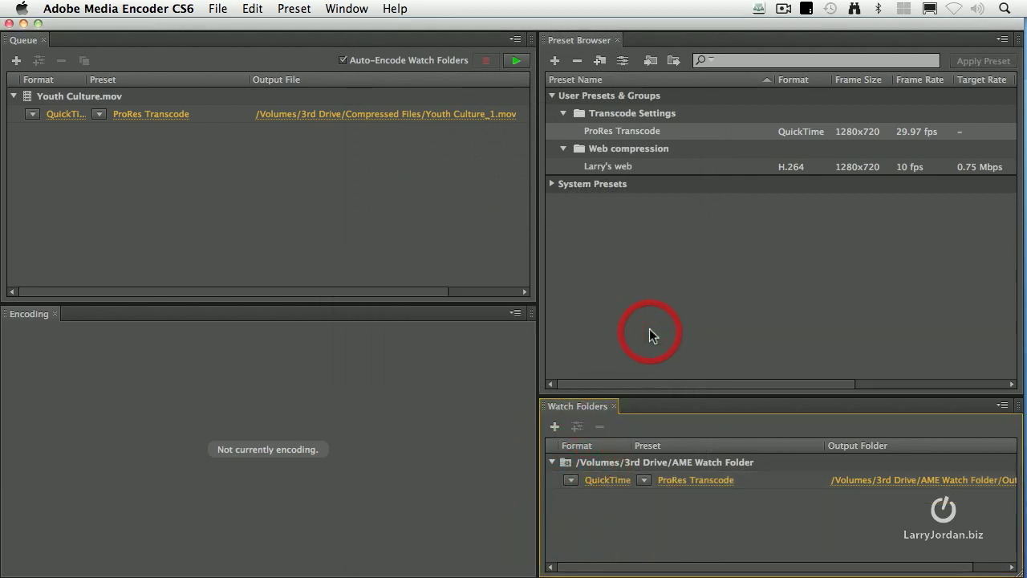
left_click_drag(590, 166, 592, 462)
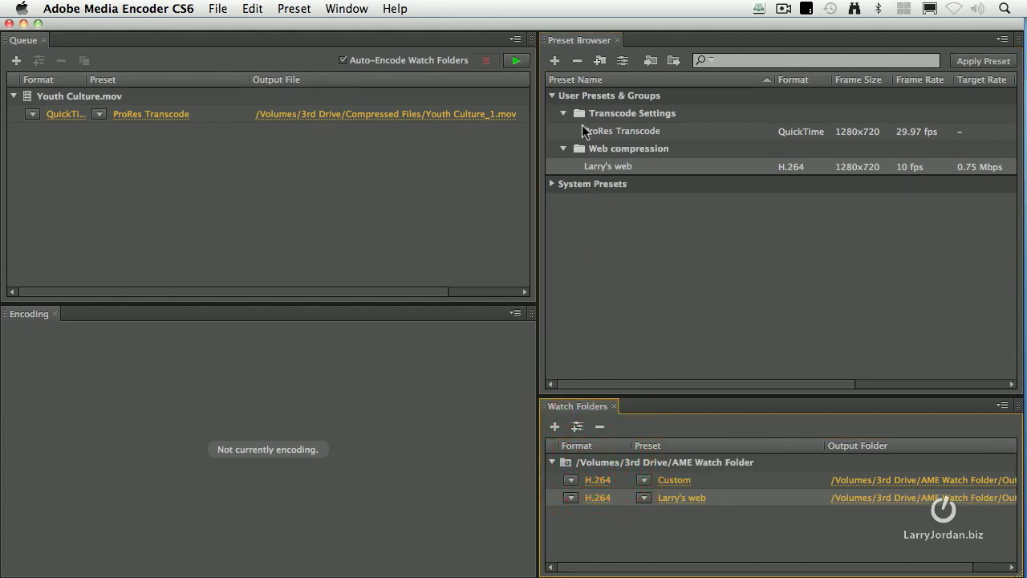
Add the System Presets > Devices > Apple 'Apple iPhone, iPod – 320x240 29.97' preset to the watch folder
left_click(552, 184)
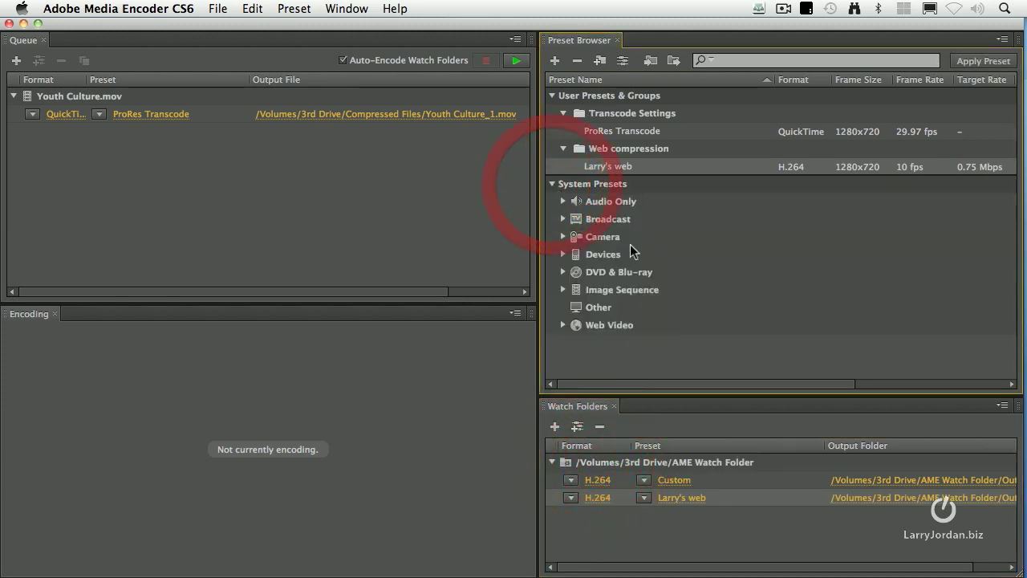
left_click(563, 253)
scroll(677, 256, "down", 1)
scroll(678, 256, "down", 1)
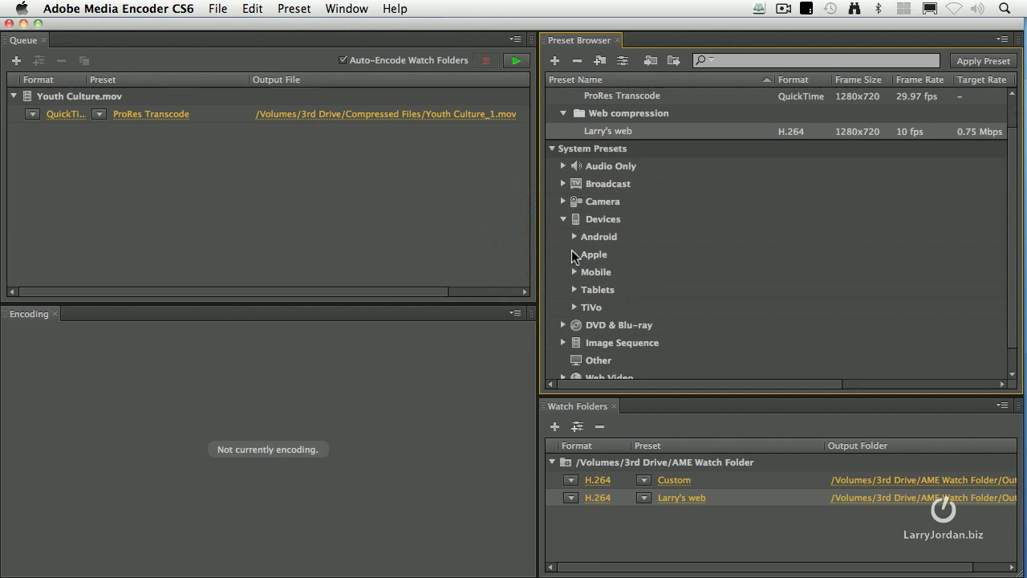
left_click(575, 254)
scroll(716, 246, "down", 6)
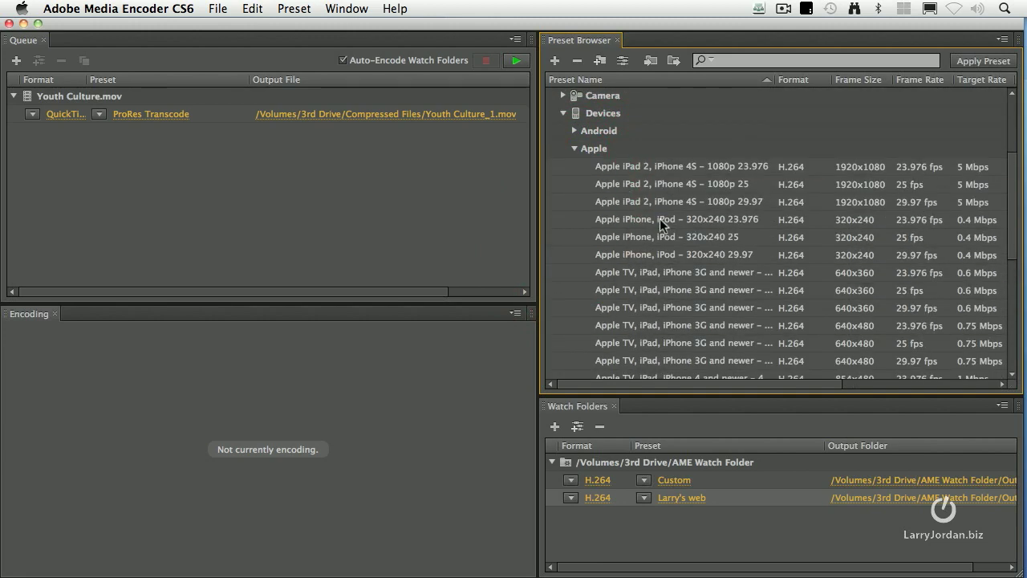
mouse_move(602, 257)
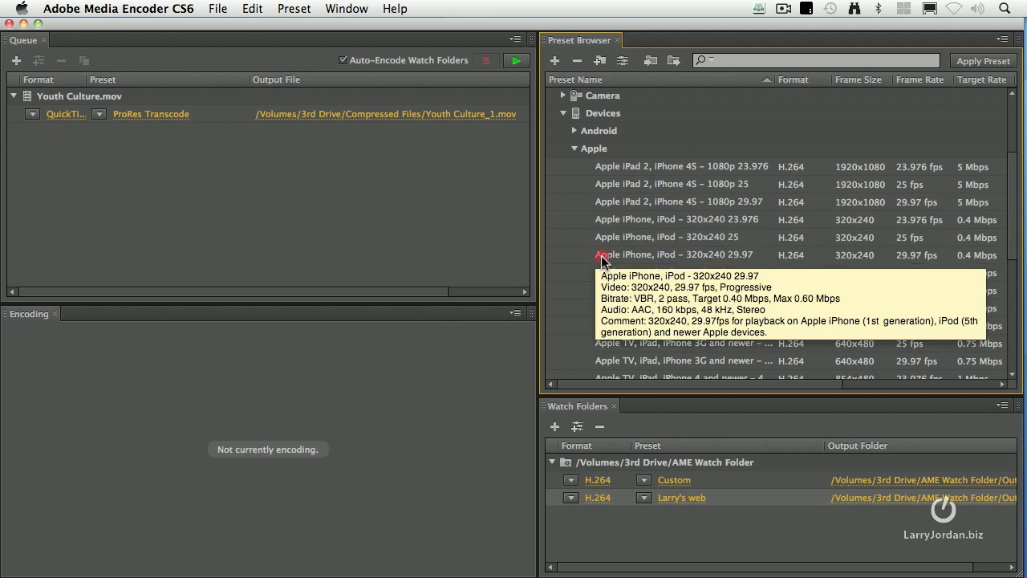
left_click_drag(602, 257, 599, 464)
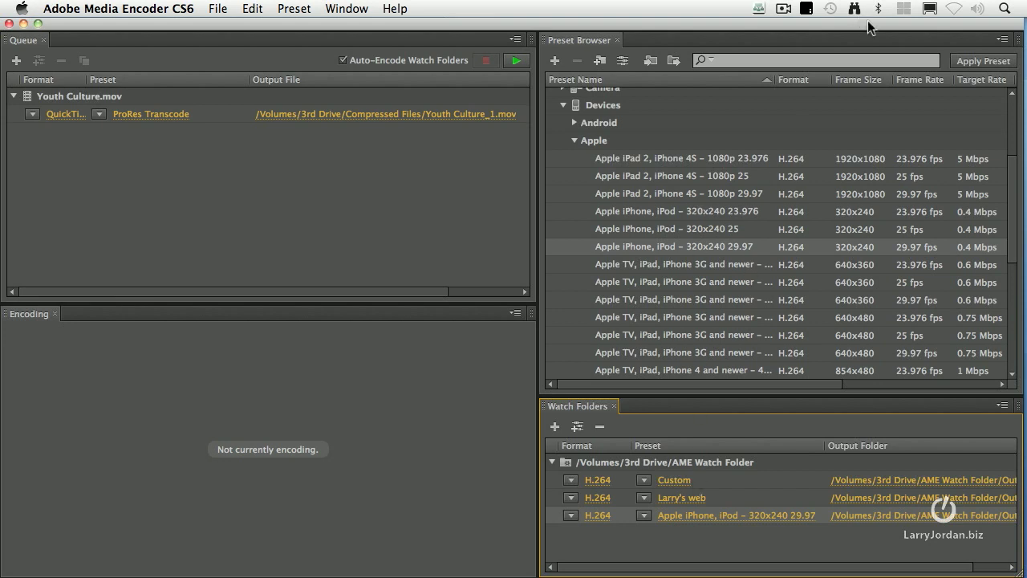
Open 3rd Drive in Finder, collapse Compressed Files and expand AME Watch Folder down to Output
left_click_drag(866, 24, 769, 27)
double_click(978, 208)
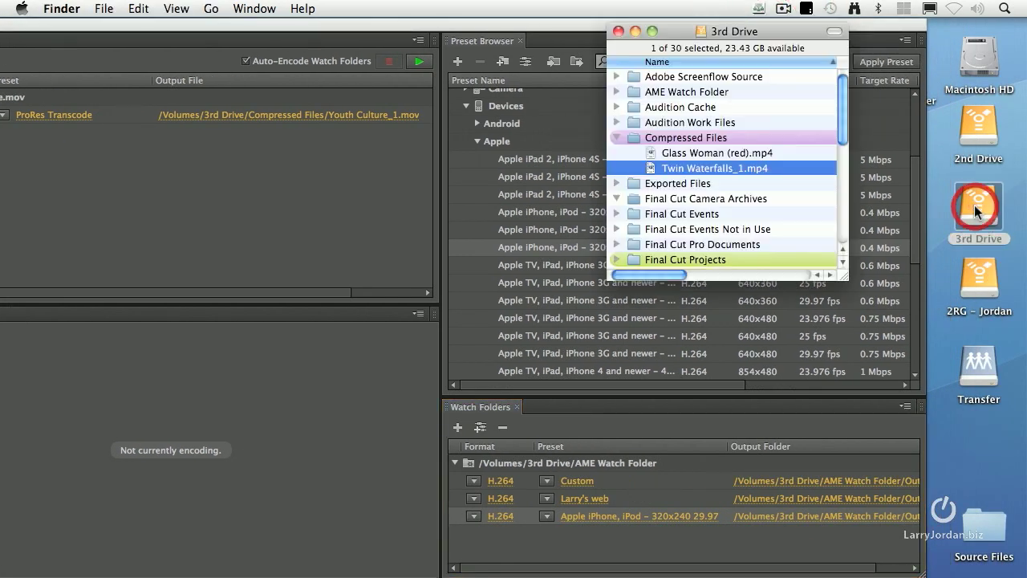
left_click(616, 137)
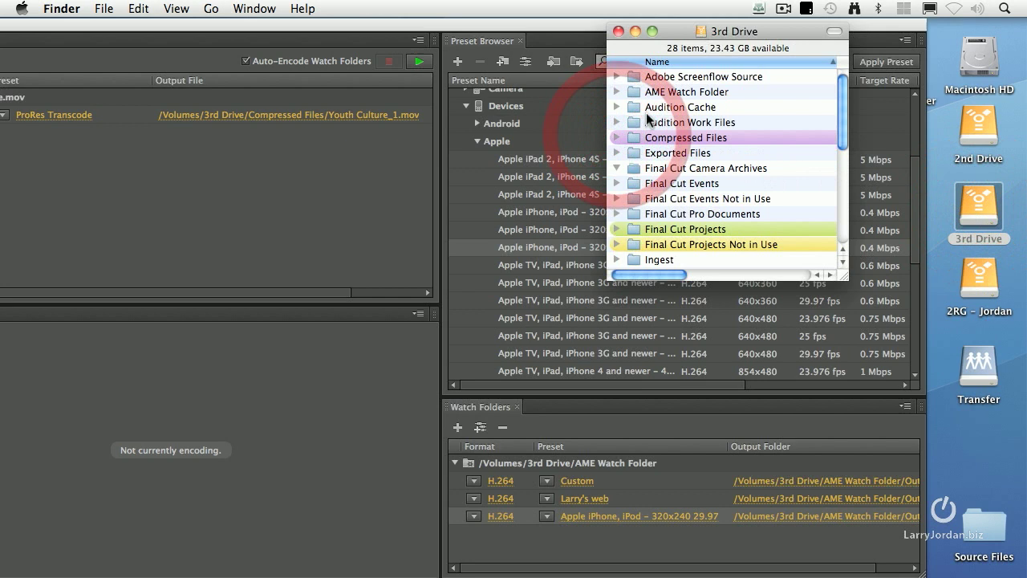
left_click(659, 93)
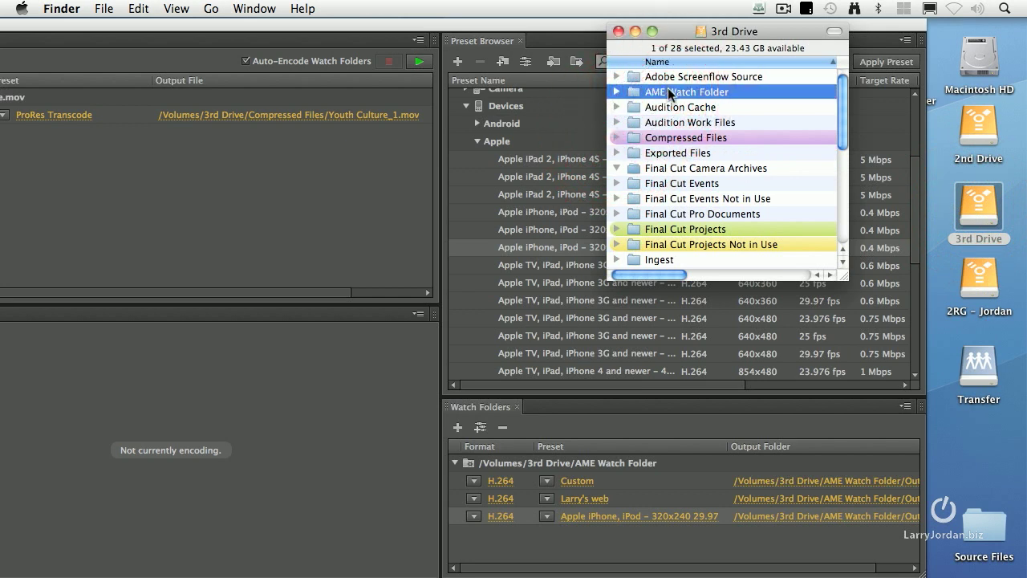
left_click(616, 92)
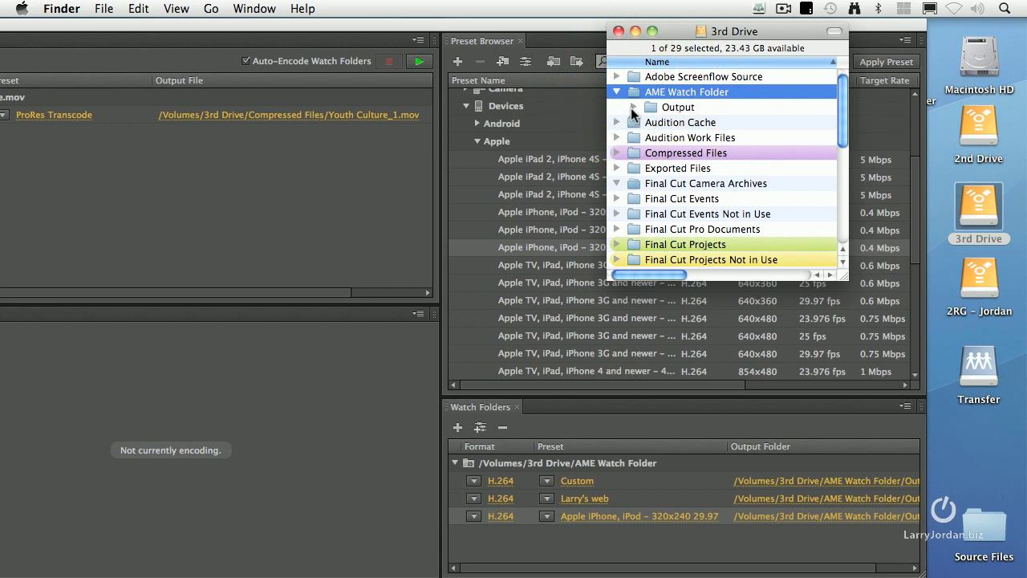
left_click(633, 107)
Set both the Custom and web outputs to save into Compressed Files on the 3rd Drive
left_click(750, 483)
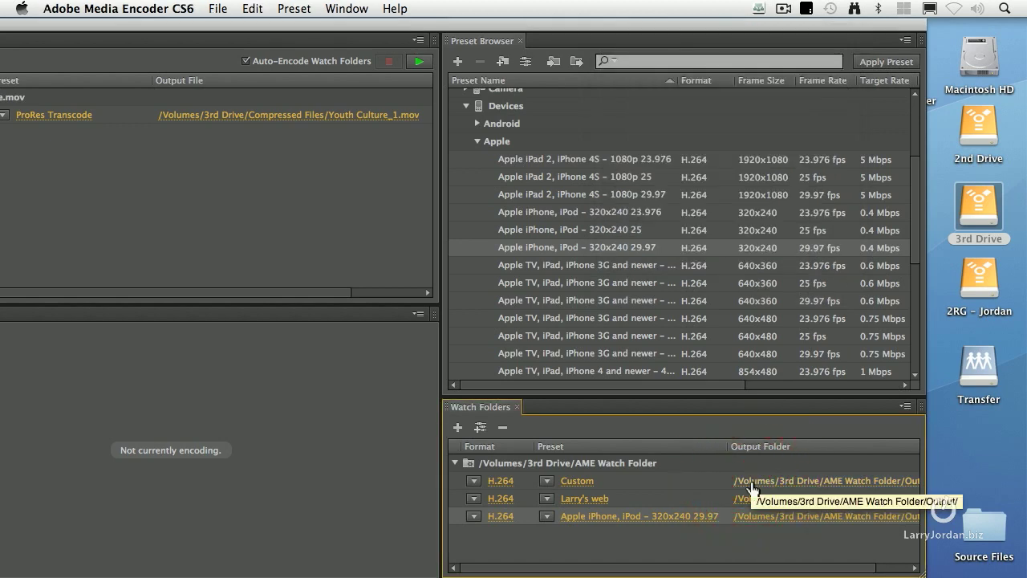
left_click(750, 482)
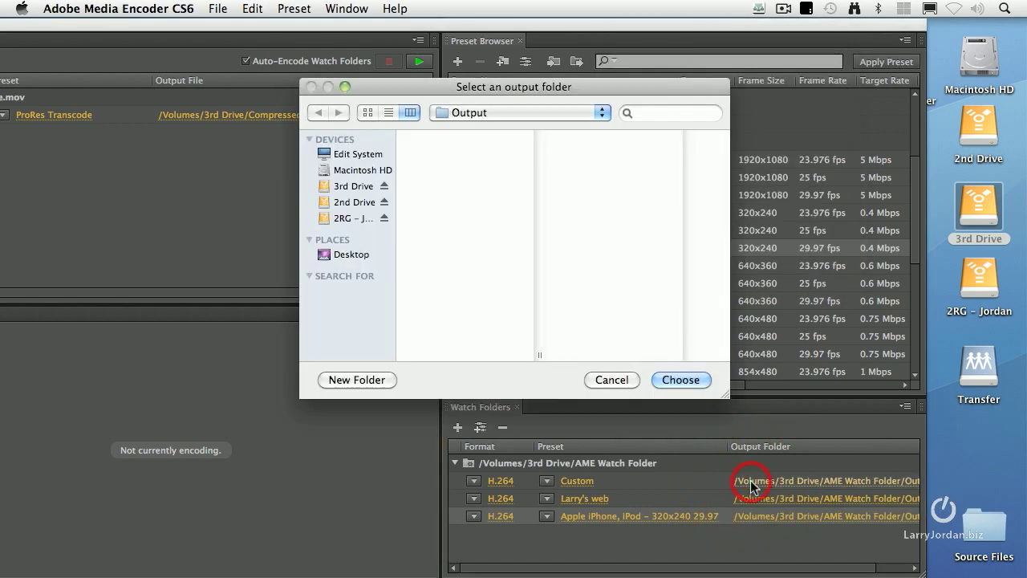
left_click(350, 186)
left_click(458, 195)
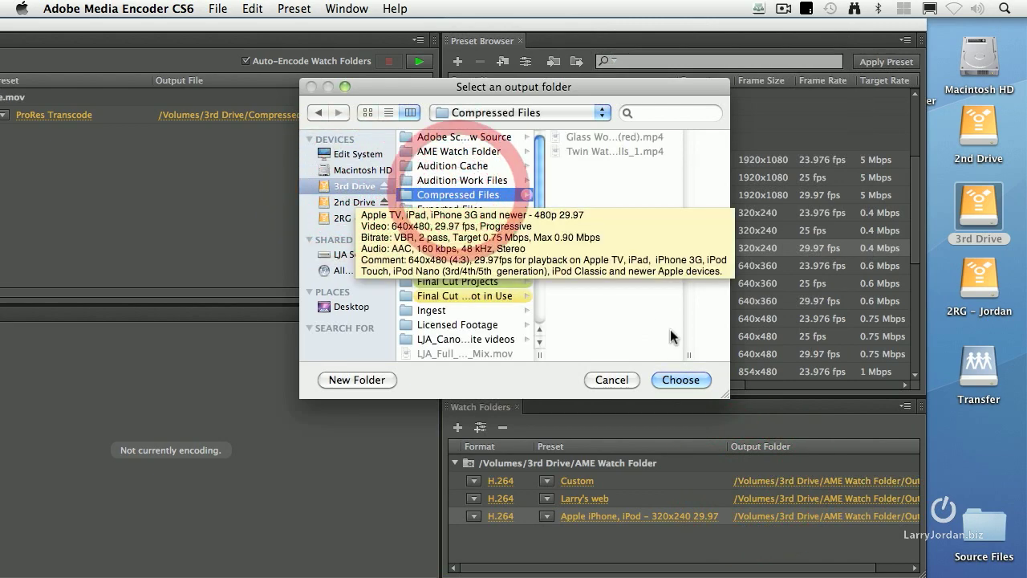
left_click(688, 380)
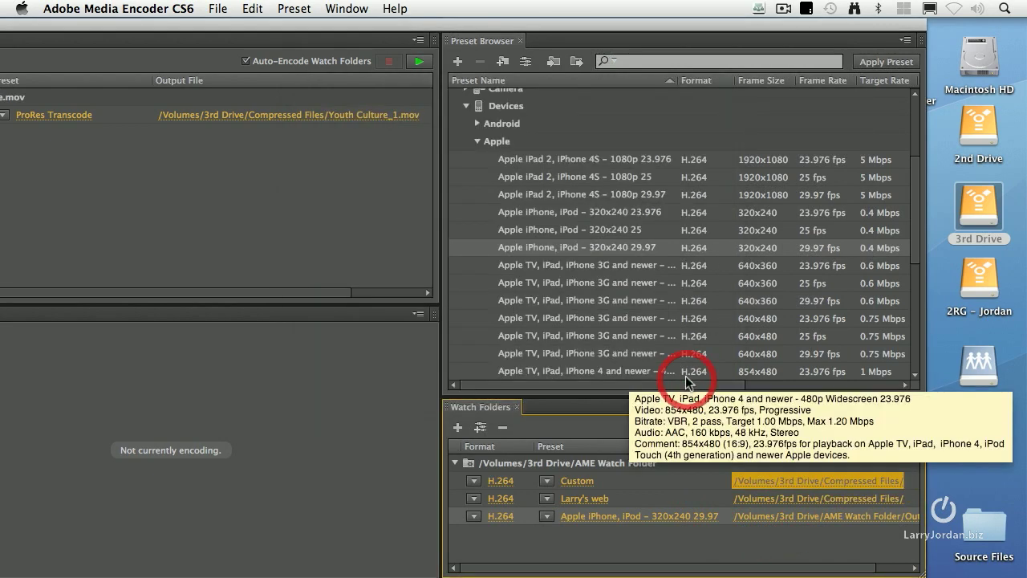
left_click(793, 499)
left_click(349, 186)
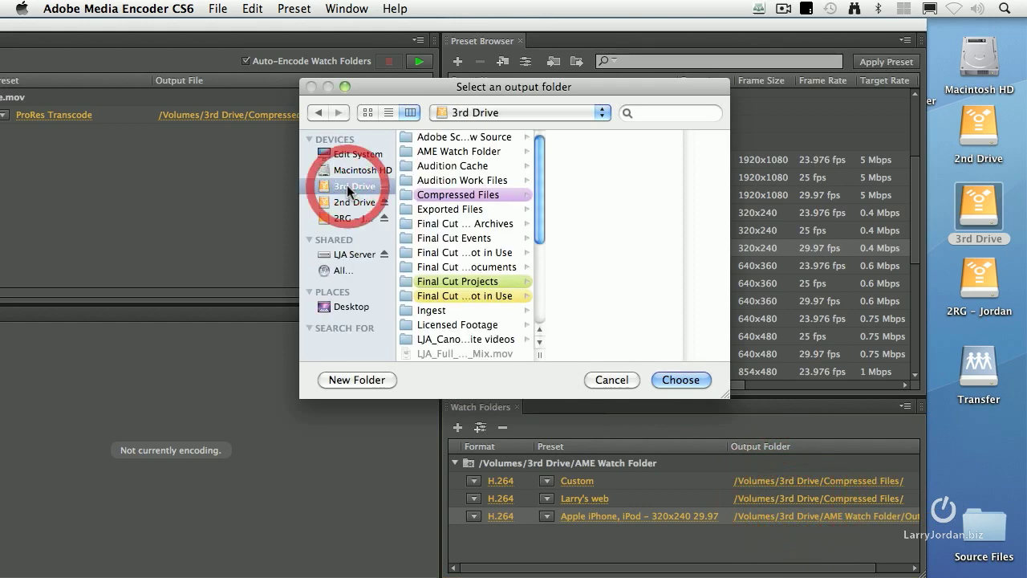
left_click(454, 195)
left_click(681, 379)
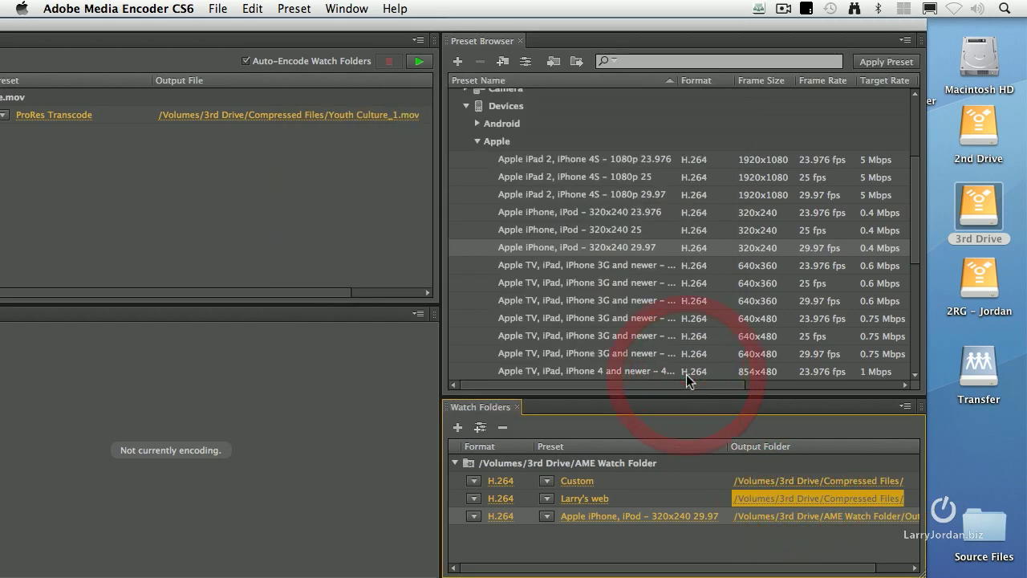
Point the iPhone output's destination to the Output folder inside AME Watch Folder
left_click(778, 515)
left_click(779, 514)
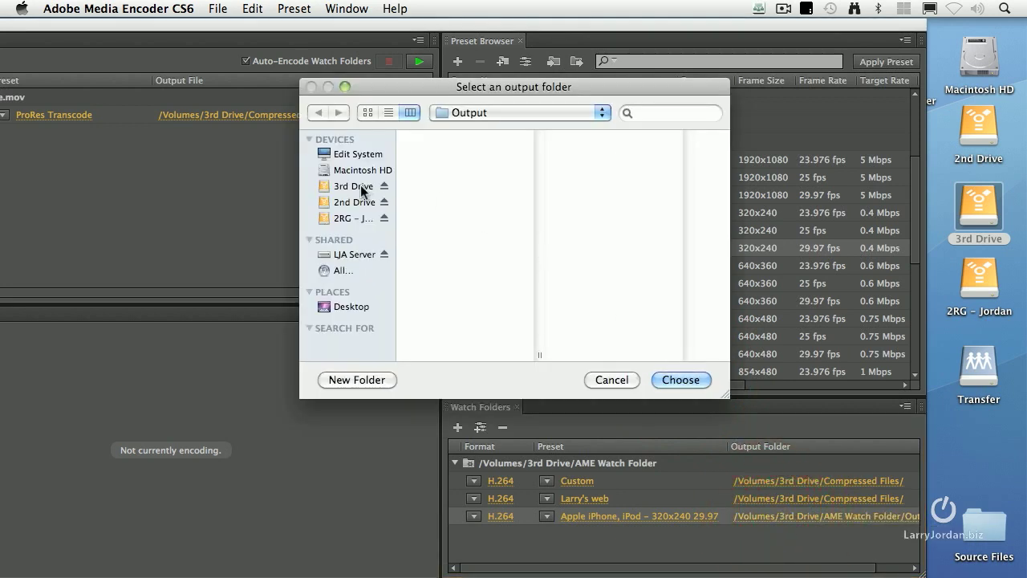
left_click(465, 114)
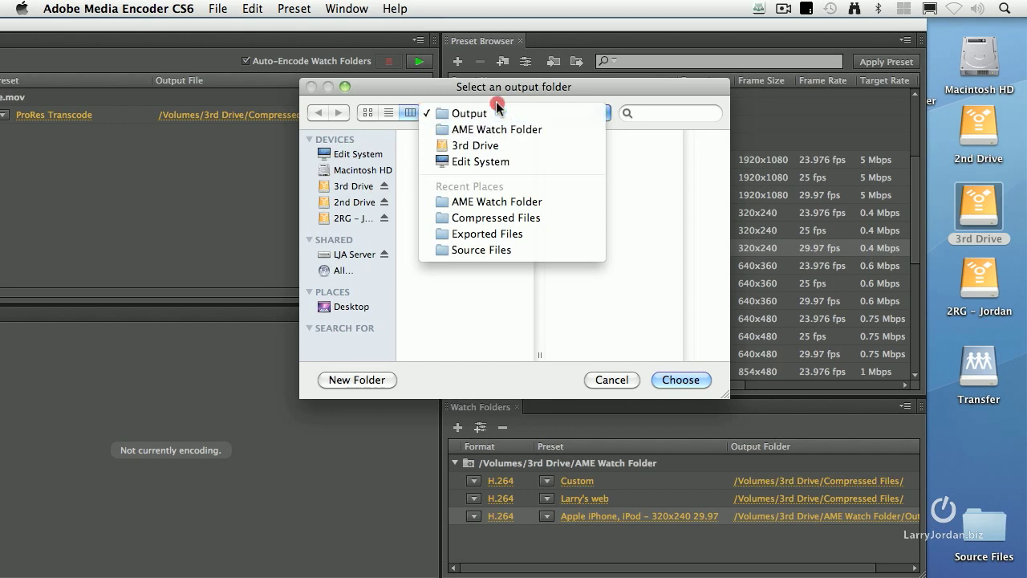
left_click(641, 182)
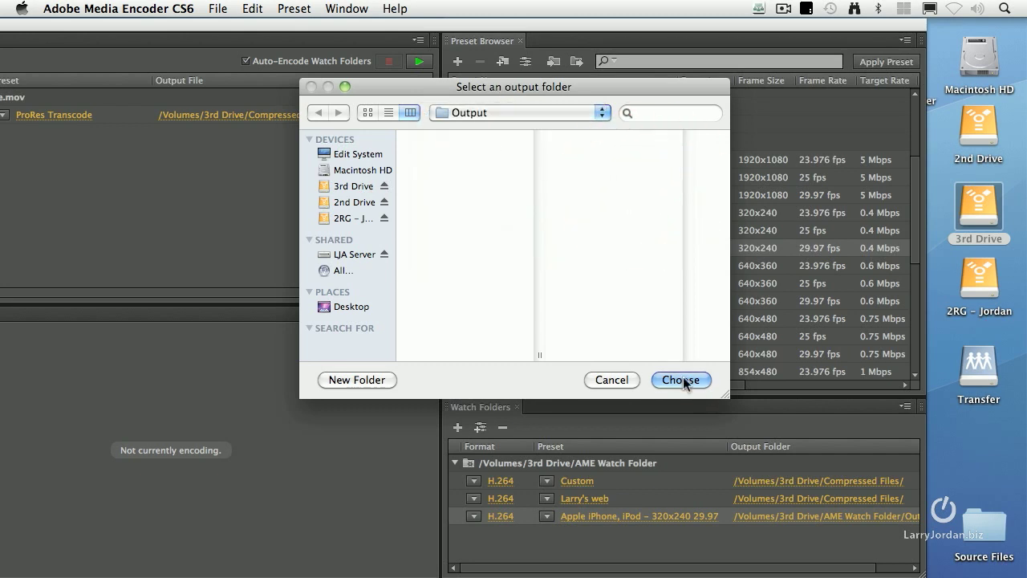
left_click(680, 379)
left_click(799, 565)
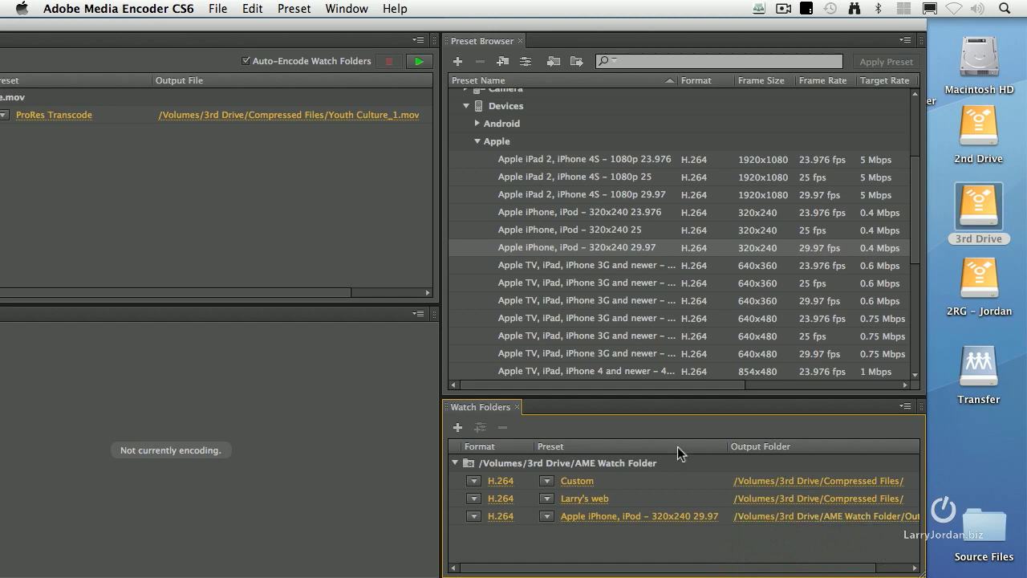
Open the Source Files folder and preview Dancing Heart.mov
left_click(985, 529)
double_click(985, 529)
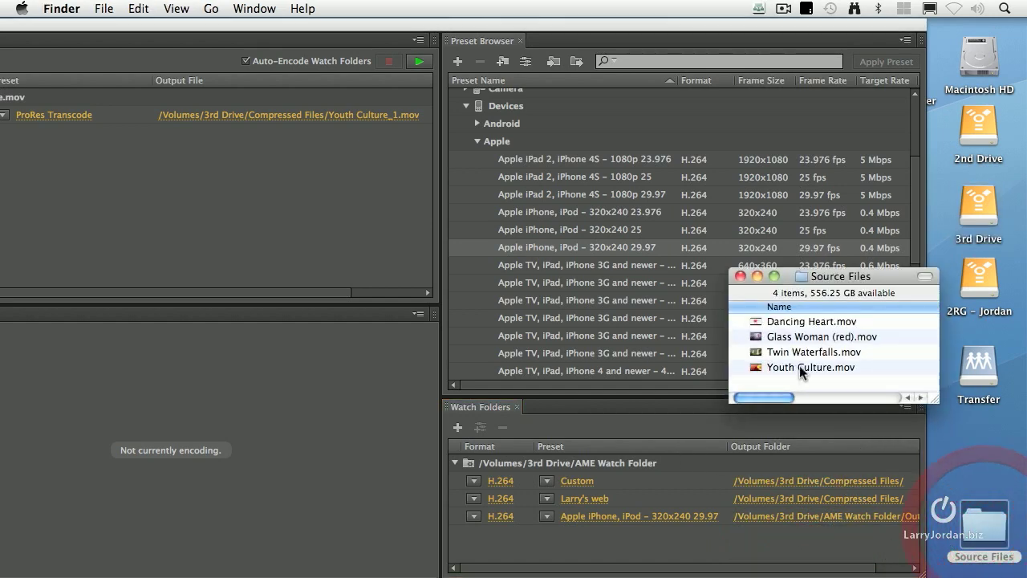
key("super+a")
left_click_drag(768, 320, 764, 320)
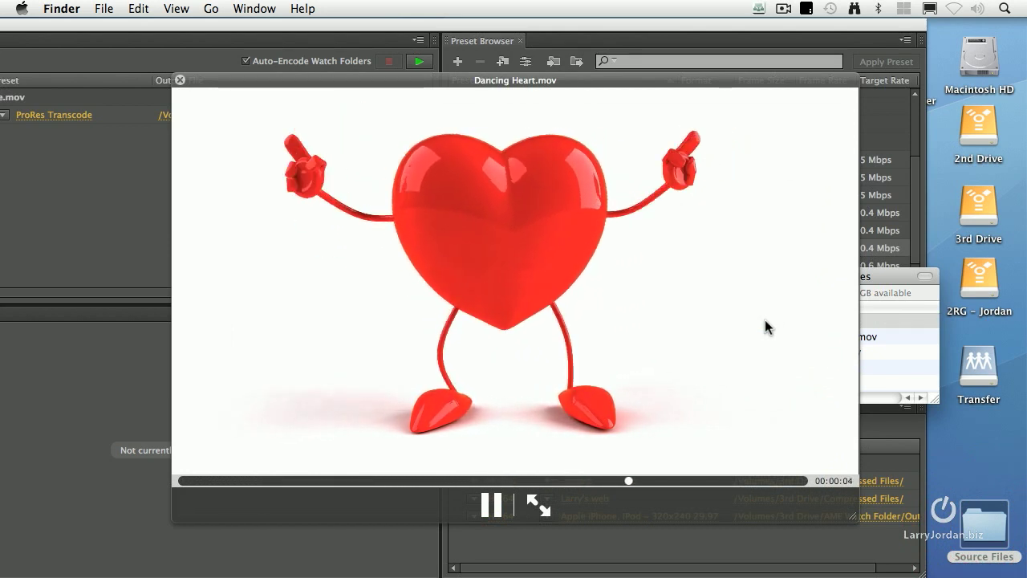
key("space")
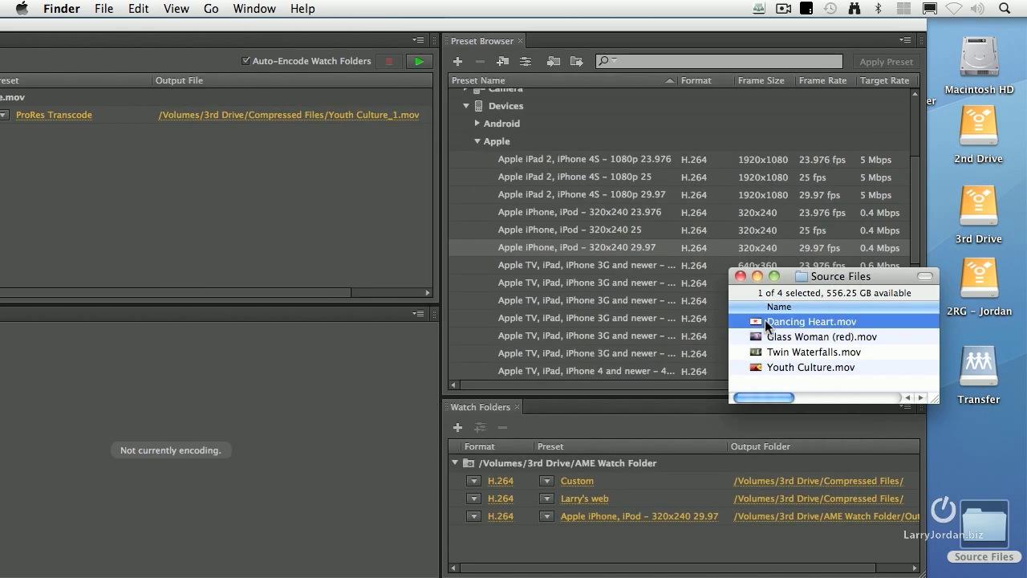
Copy Dancing Heart.mov into the AME Watch Folder on the 3rd Drive
left_click_drag(837, 280, 838, 366)
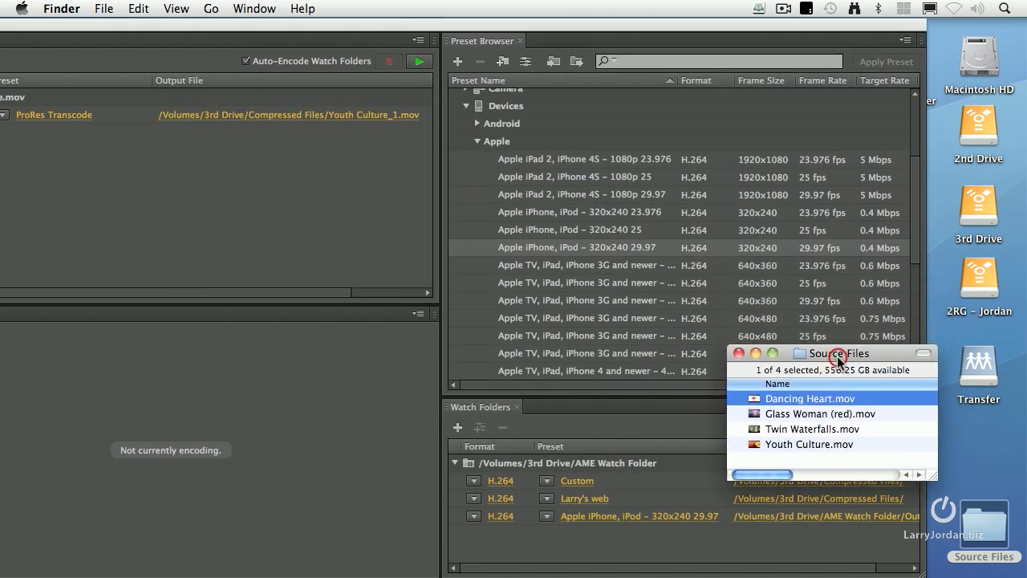
double_click(982, 197)
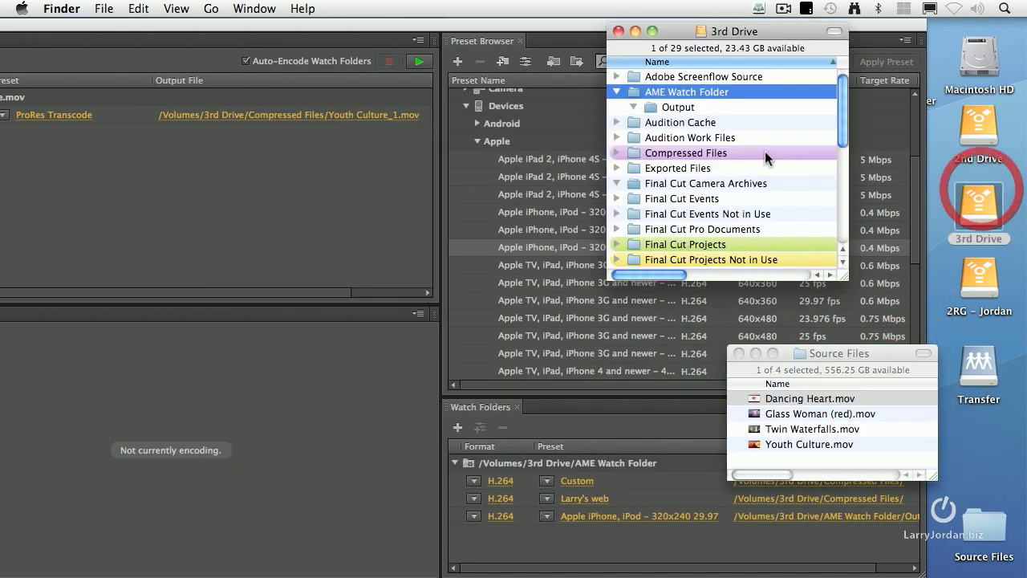
left_click_drag(754, 404, 706, 90)
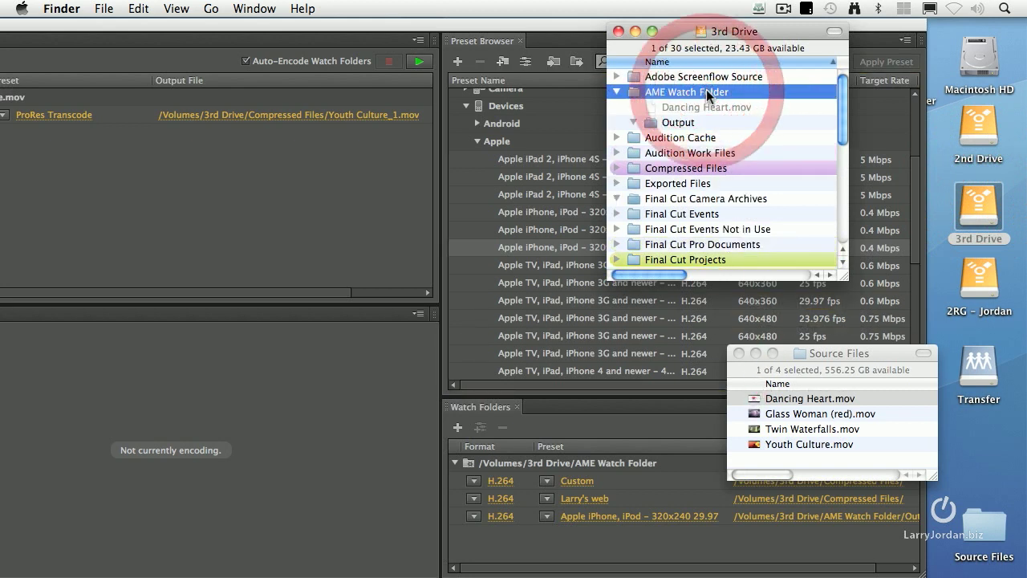
Close Source Files and bring Media Encoder forward while Dancing Heart.mov encodes automatically
left_click(738, 353)
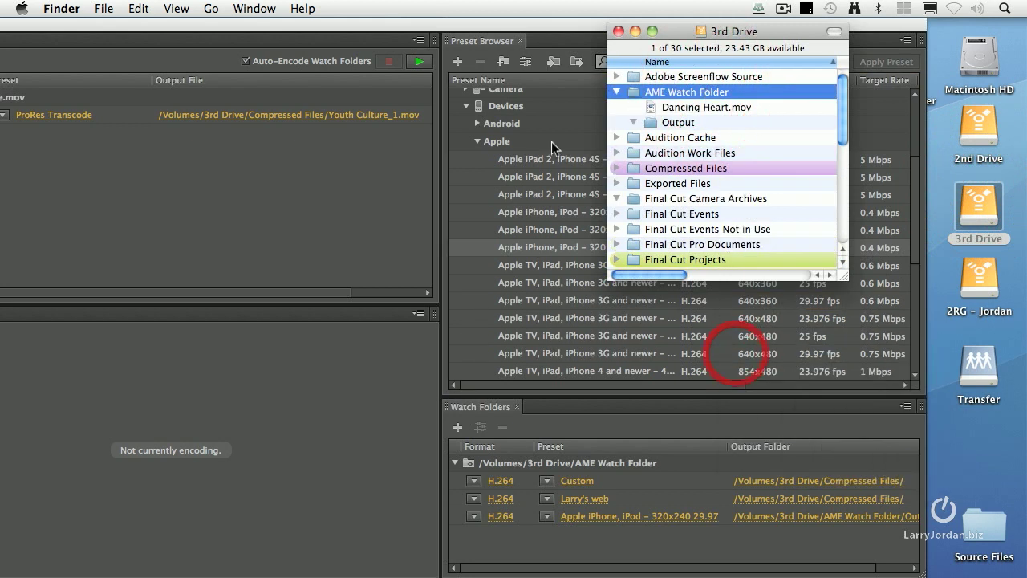
left_click(461, 34)
left_click_drag(451, 20, 551, 18)
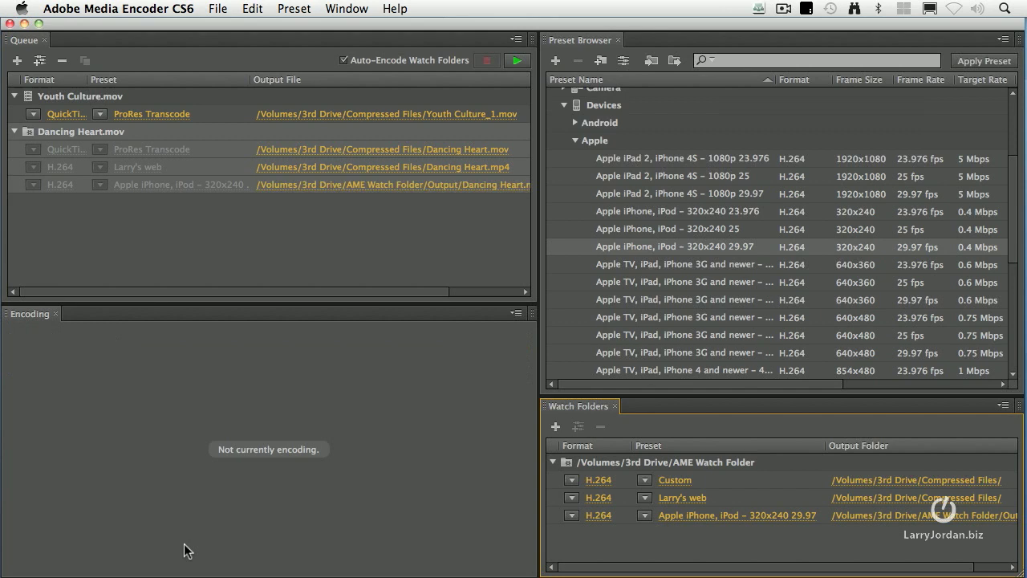
Open the 3rd Drive and preview the encoded Dancing Heart.mp4 in the Output folder
left_click_drag(772, 24, 679, 26)
double_click(978, 207)
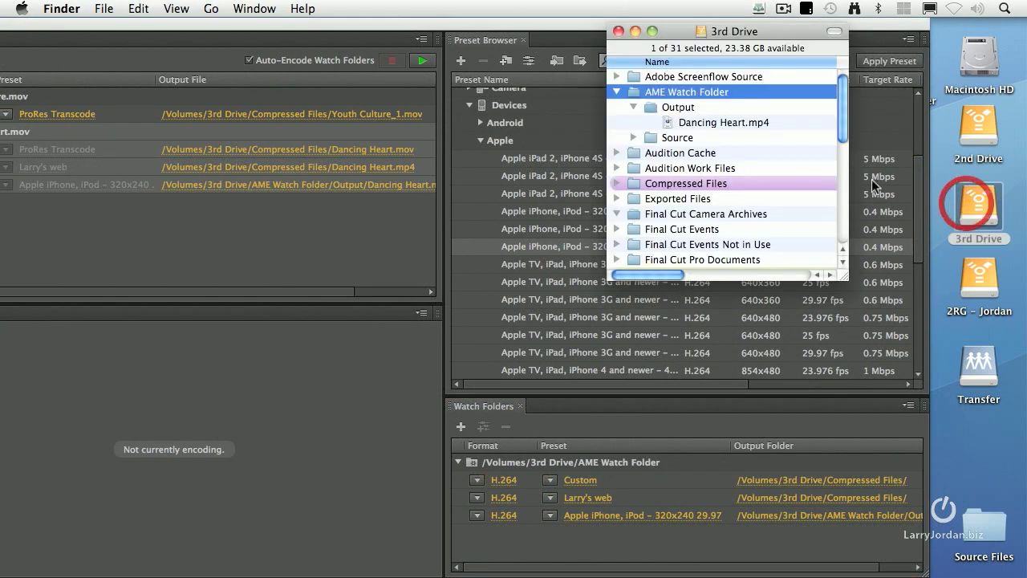
left_click(662, 122)
key("space")
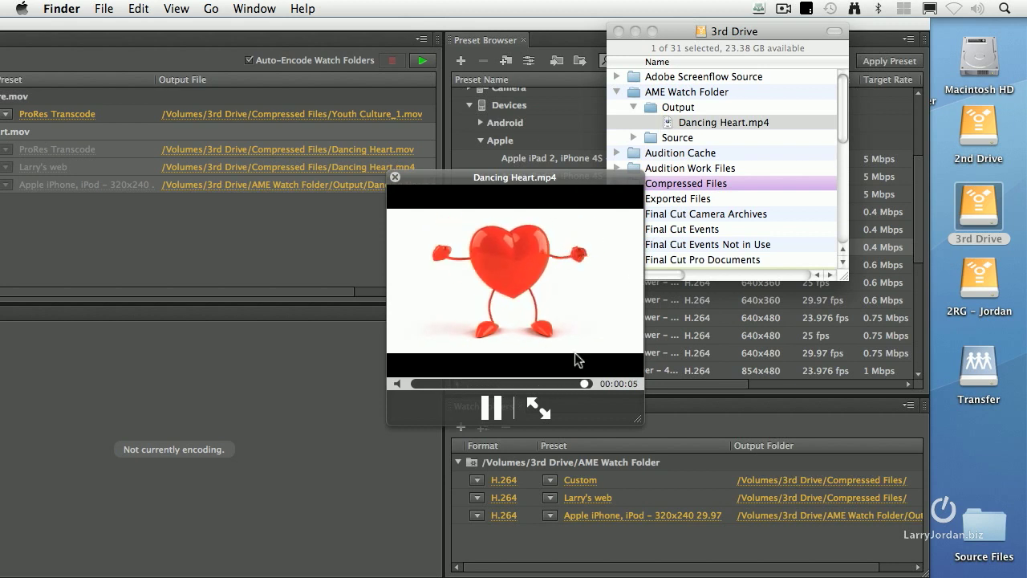
key("space")
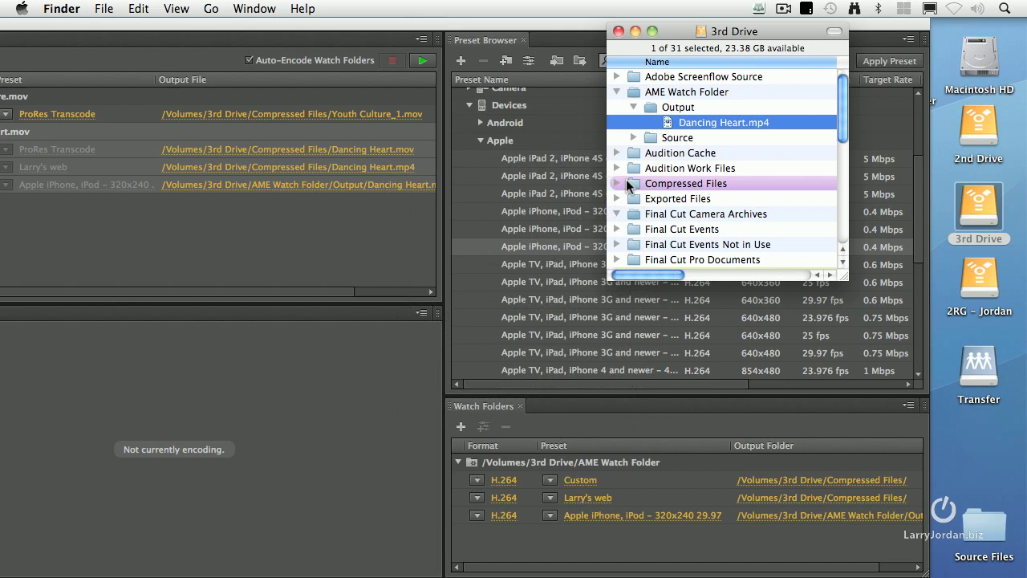
Expand Compressed Files and select the encoded Dancing Heart.mov
left_click(617, 183)
scroll(695, 188, "down", 1)
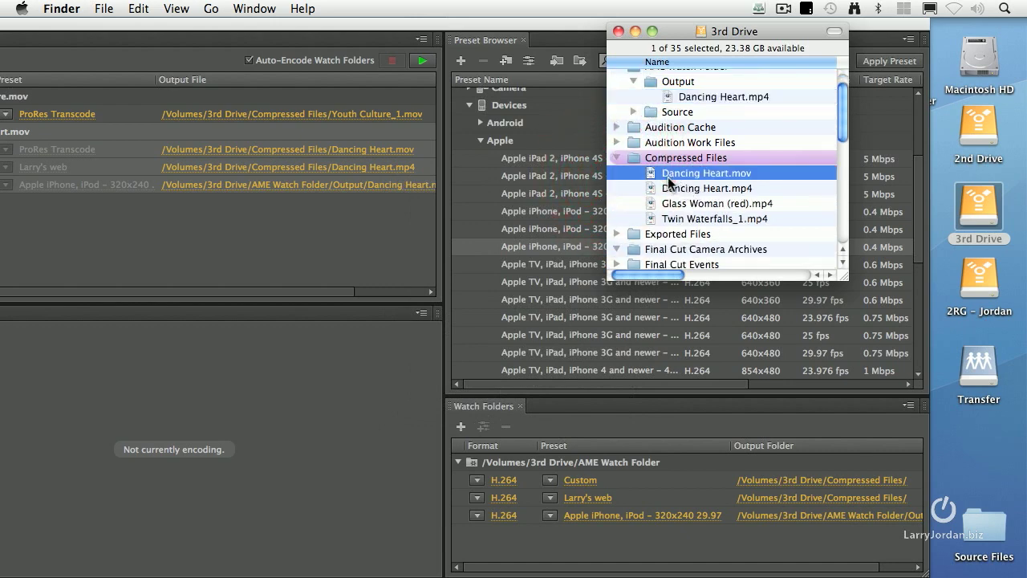
left_click(668, 175)
Open Dancing Heart.mov in QuickTime and verify Apple ProRes 422, 1280 x 720, 29.97 fps in the Inspector
key("space")
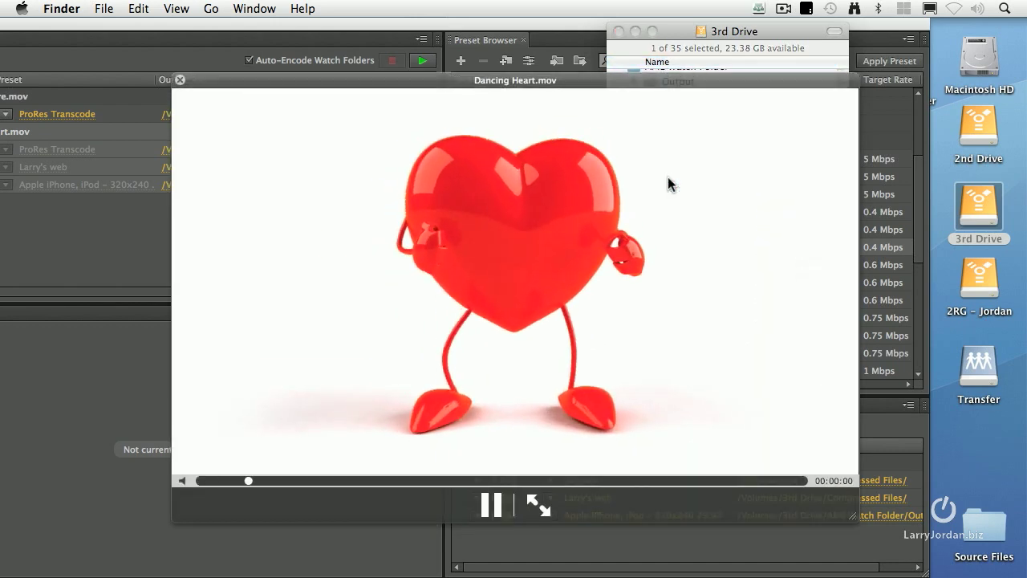
key("space")
double_click(663, 175)
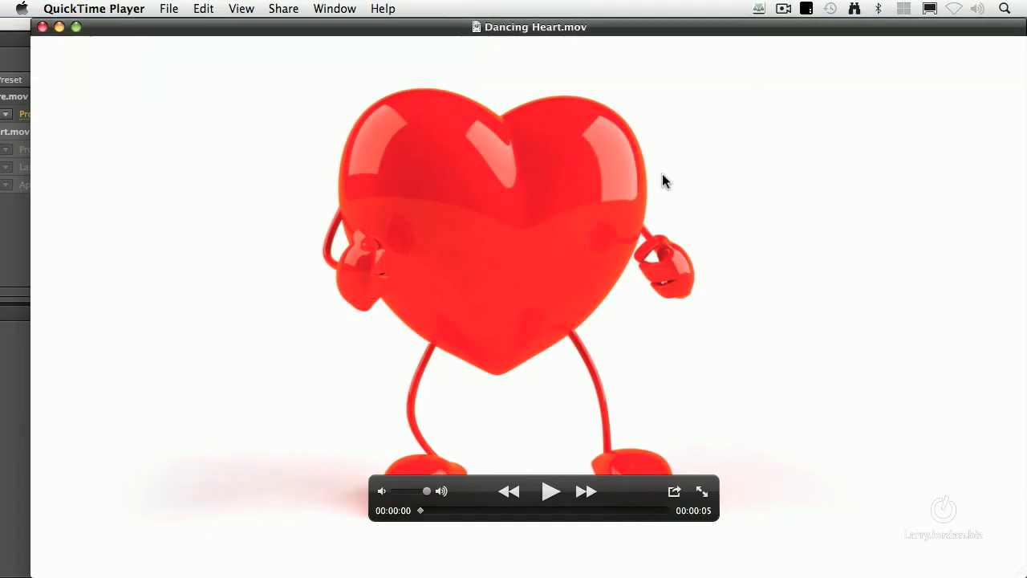
key("space")
key("super+i")
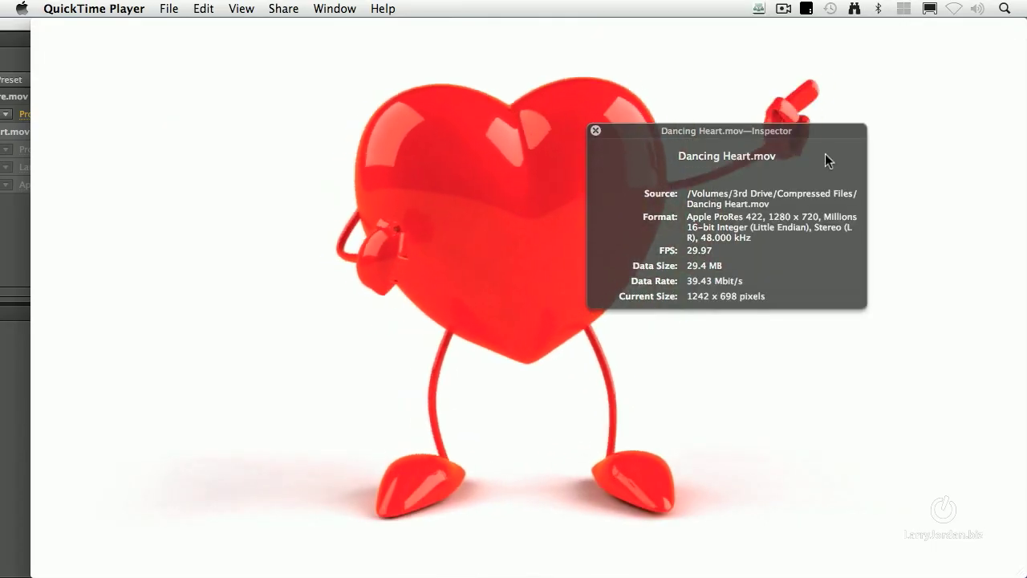
left_click_drag(787, 130, 925, 63)
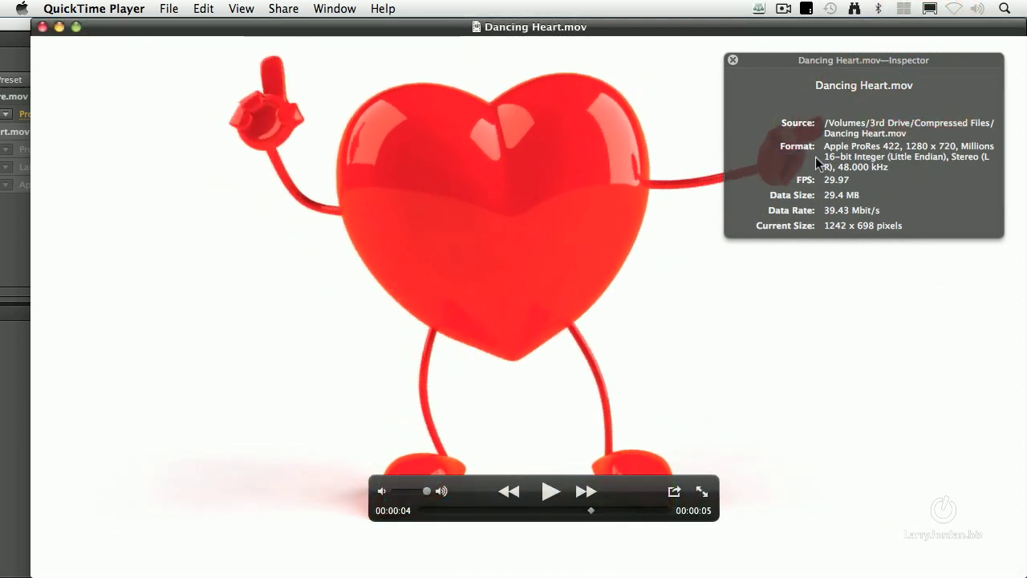
key("space")
key("space")
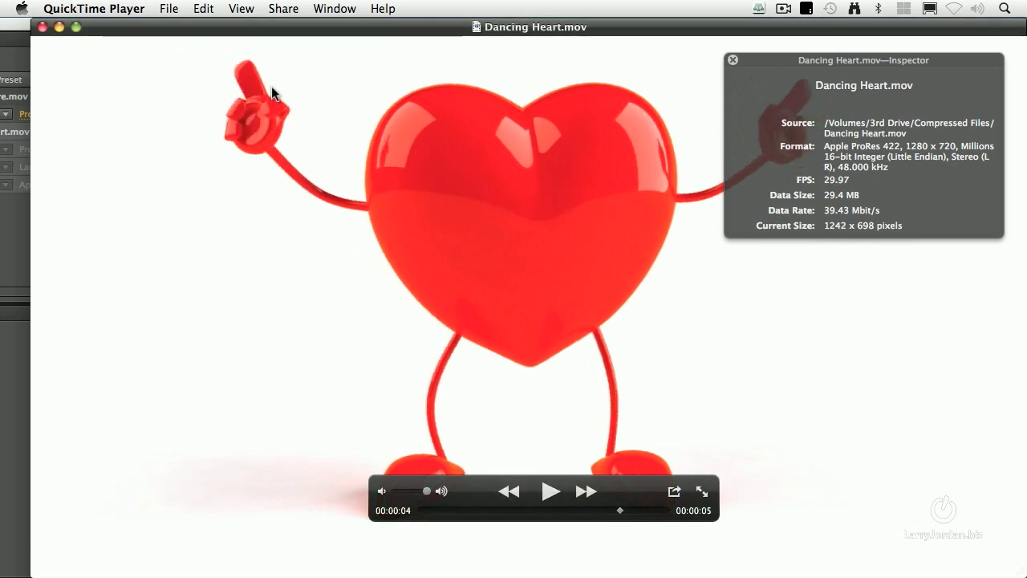
Close the .mov, then open Dancing Heart.mp4 (H.264, 688 KB), play it briefly and close it
left_click(43, 27)
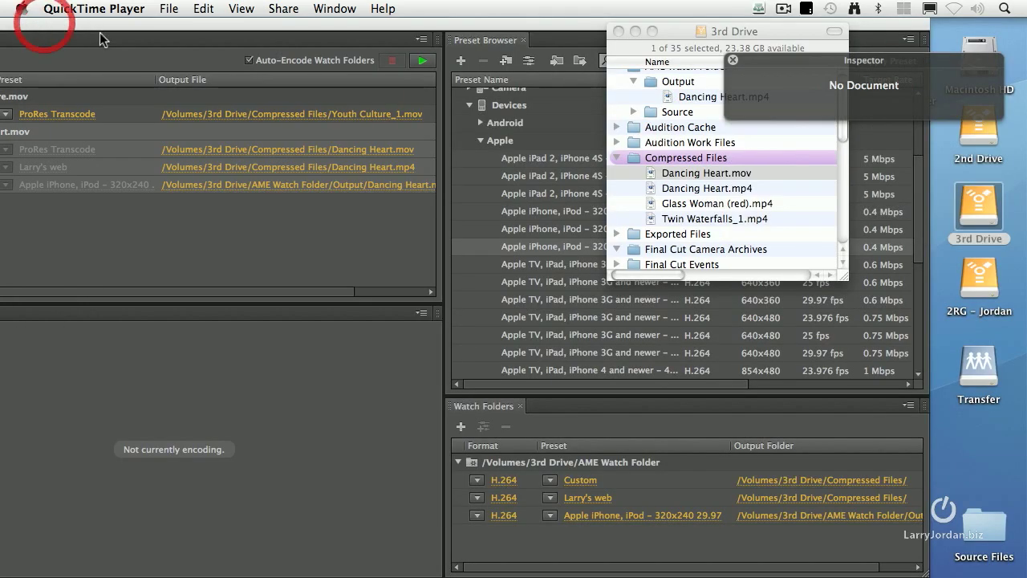
double_click(699, 190)
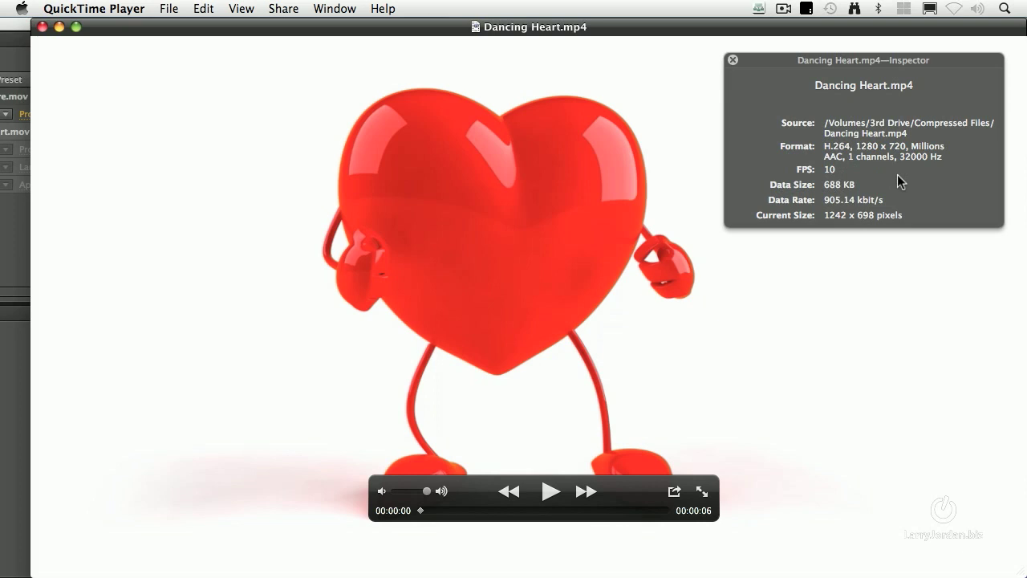
key("space")
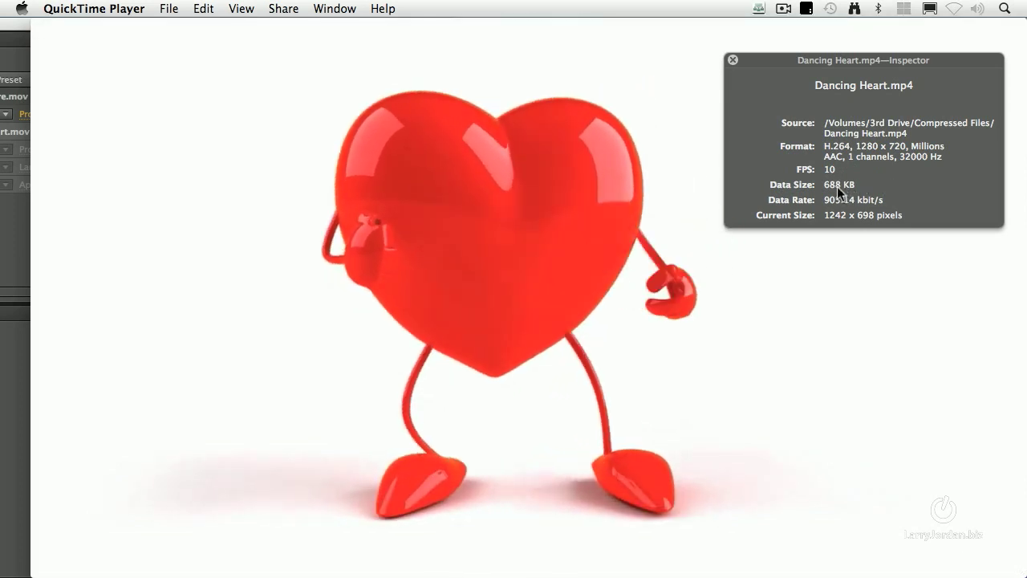
mouse_move(580, 178)
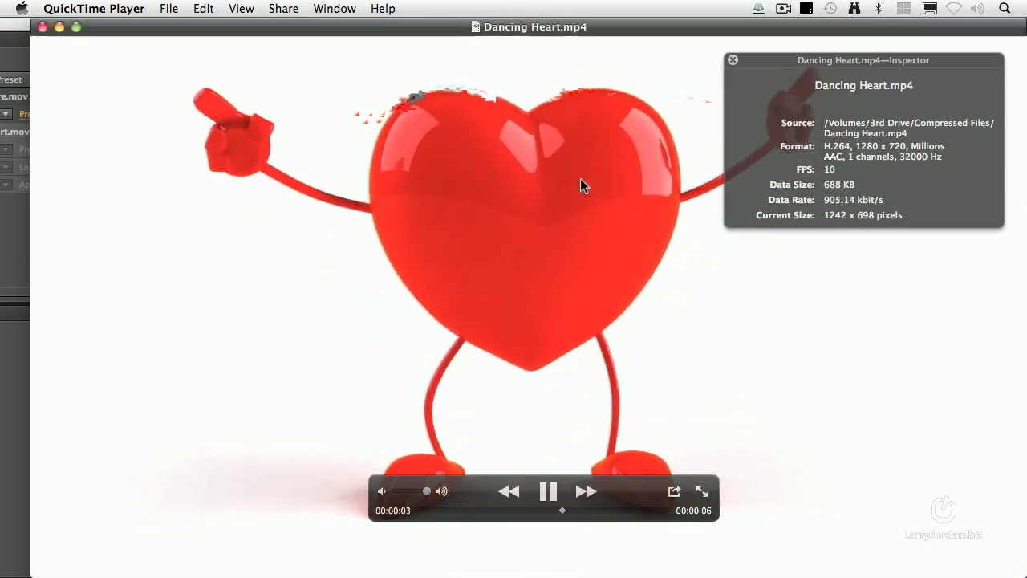
key("space")
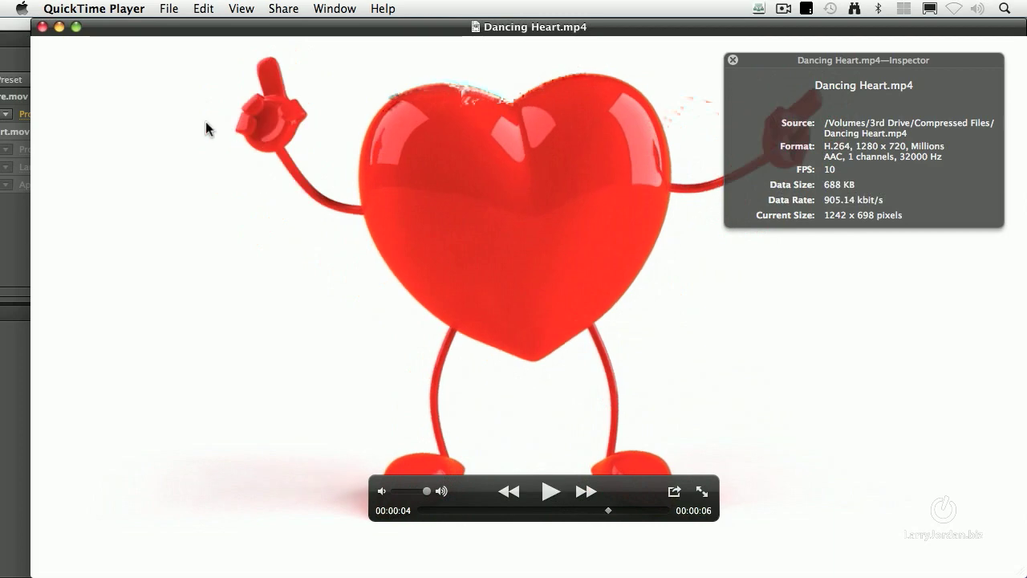
left_click(42, 28)
left_click(451, 324)
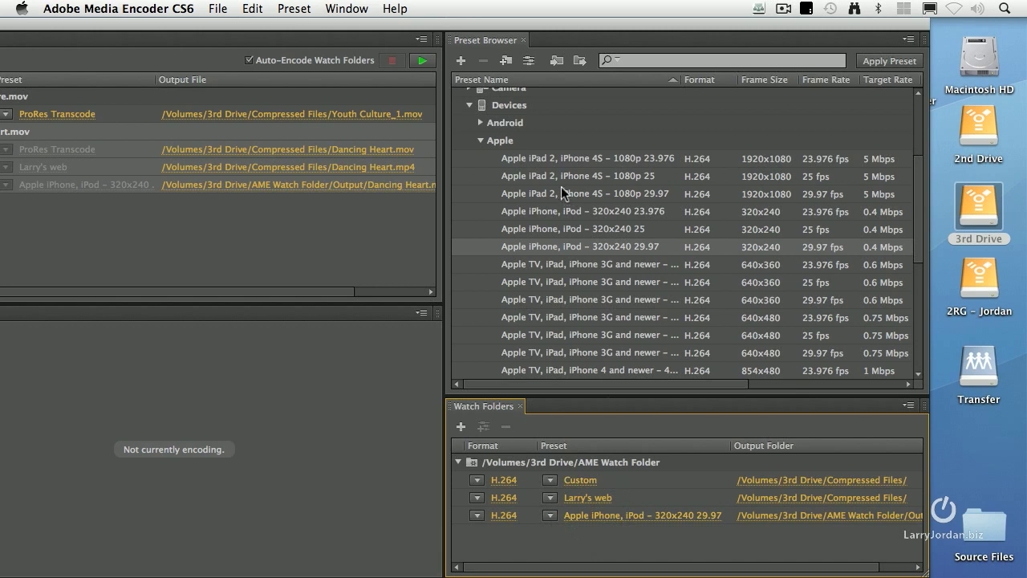
left_click_drag(457, 31, 540, 15)
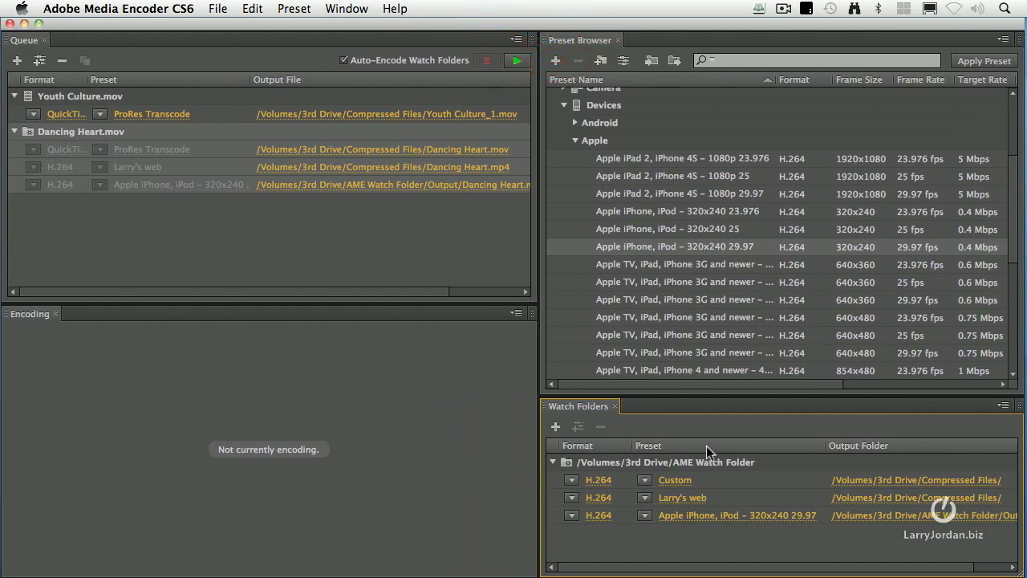